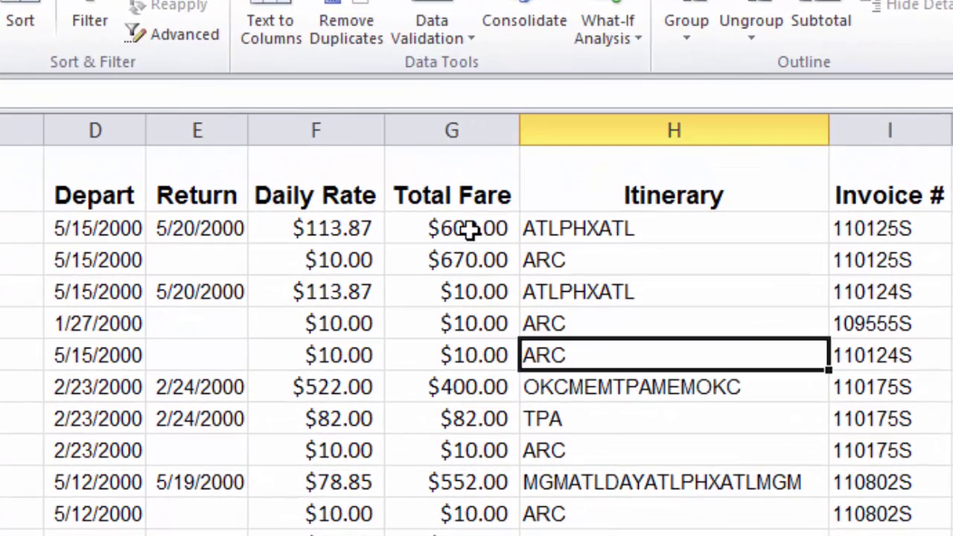
Step: Start a Greater Than highlight rule on the Total Fare values from G2 down to the end of the data
left_click(558, 172)
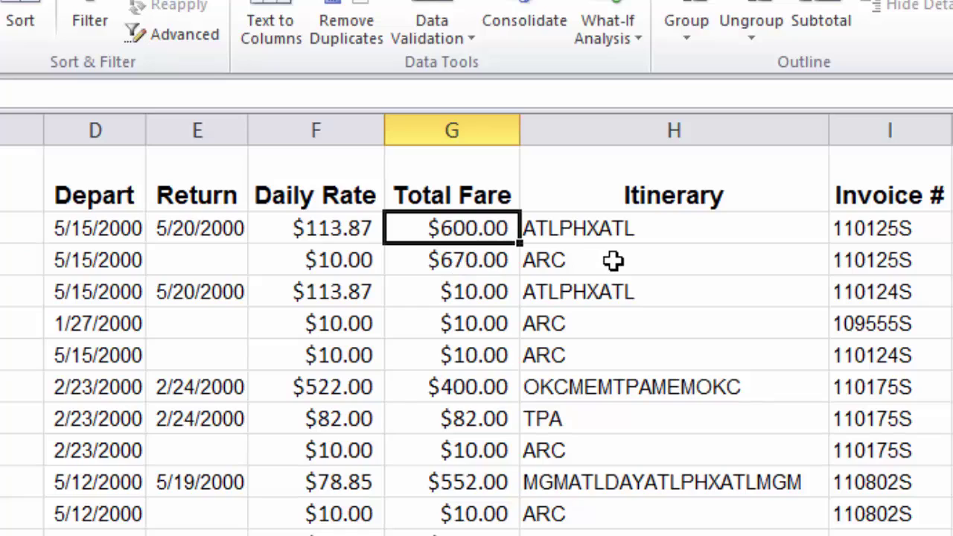
key("ctrl+shift+Down")
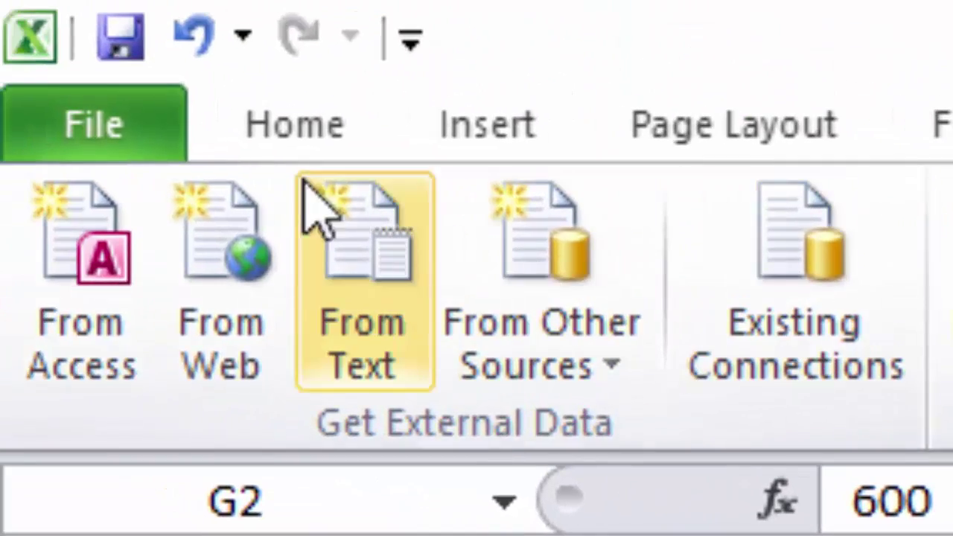
left_click(294, 123)
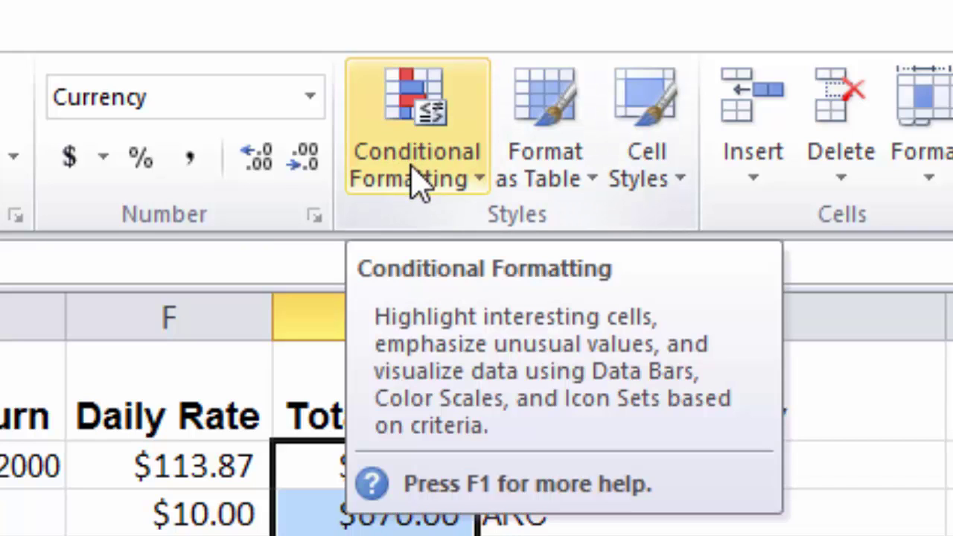
left_click(417, 179)
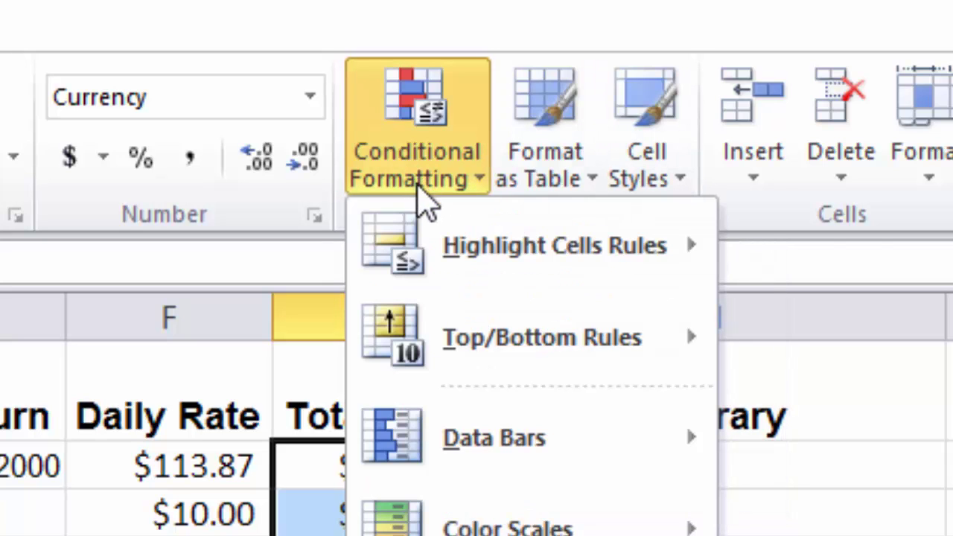
mouse_move(449, 250)
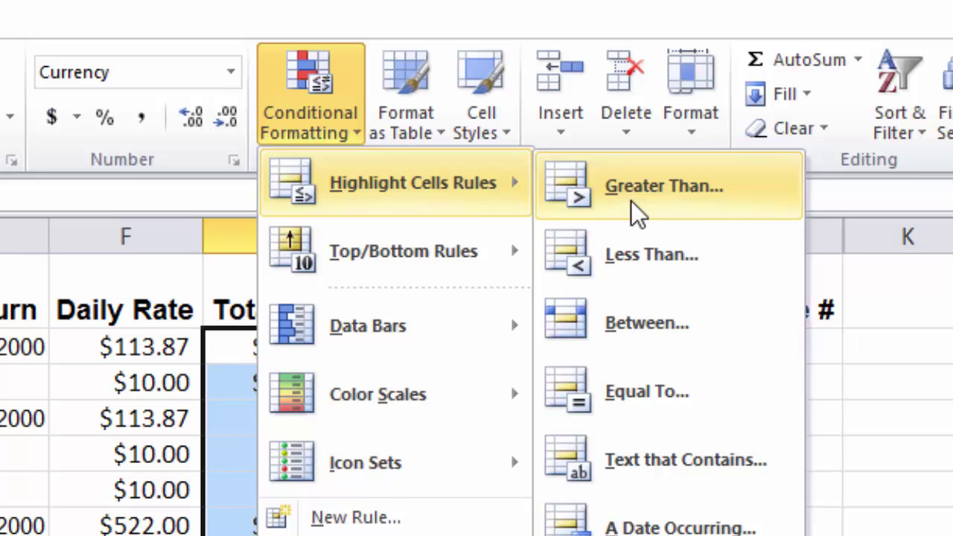
left_click(631, 200)
Step: Set the rule to format fares greater than 499 with Light Red Fill with Dark Red Text, and apply it
left_click_drag(547, 344, 181, 142)
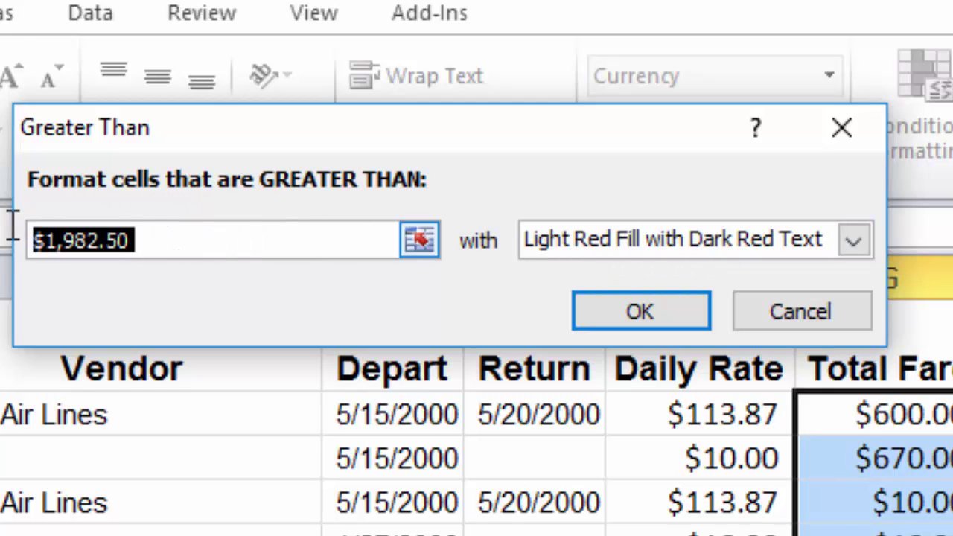
type("4")
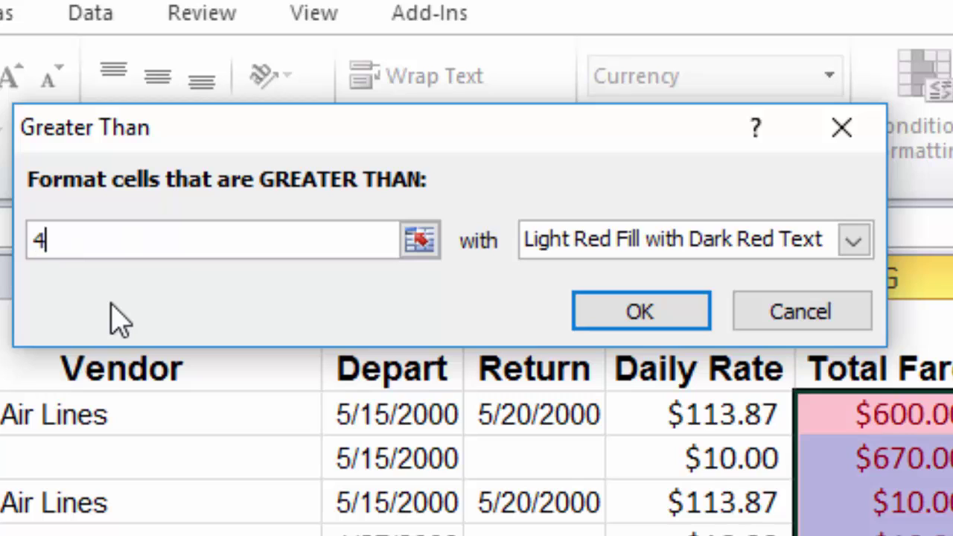
type("99")
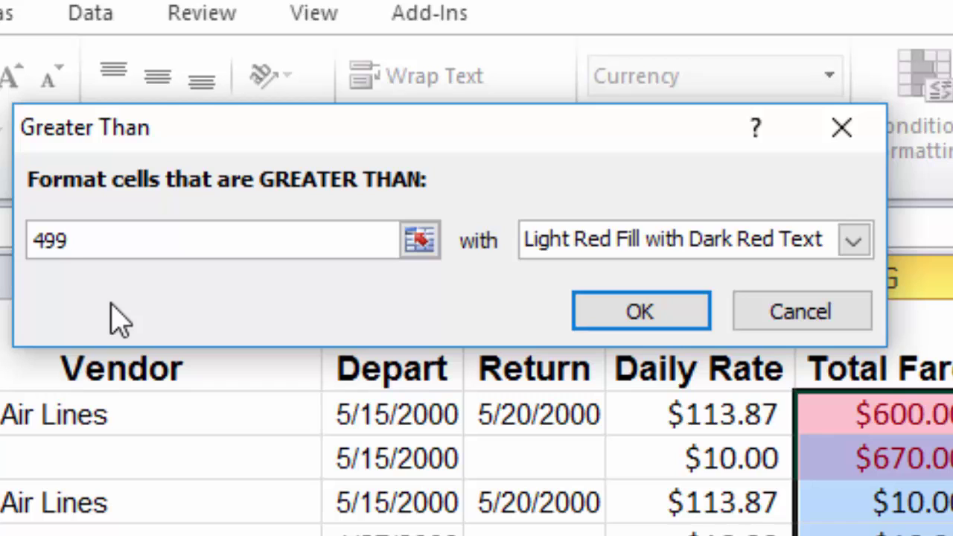
left_click(854, 242)
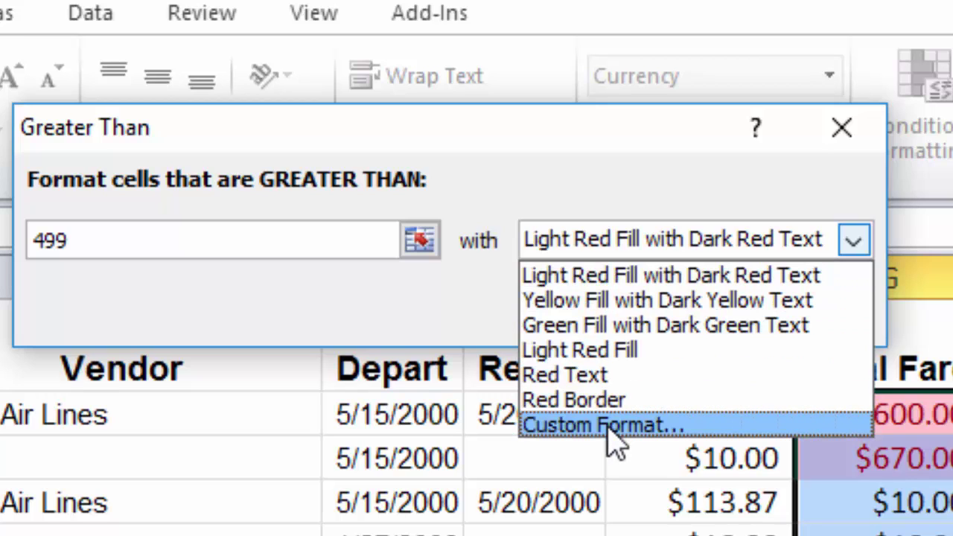
left_click(637, 279)
left_click(645, 320)
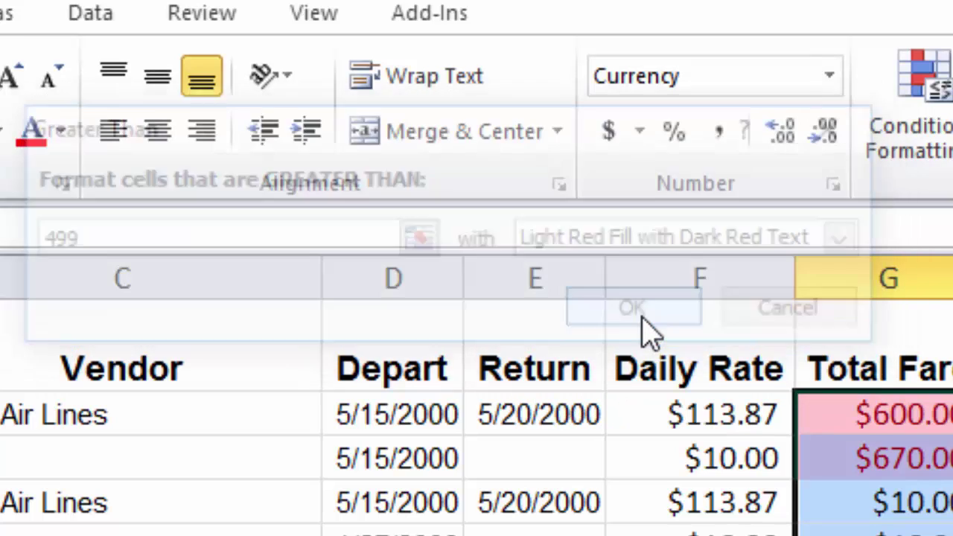
left_click(862, 493)
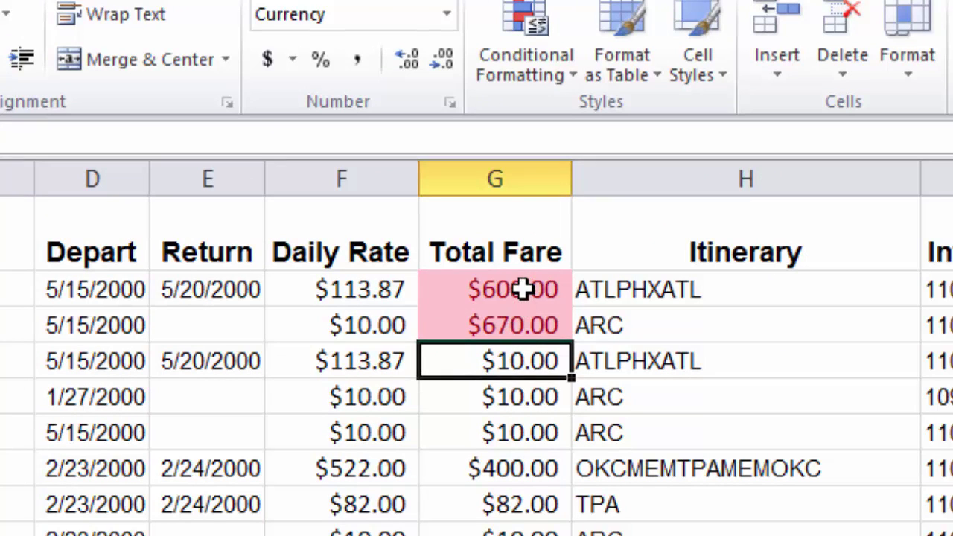
Step: Change the first Total Fare value, in G2, to 340
left_click(524, 289)
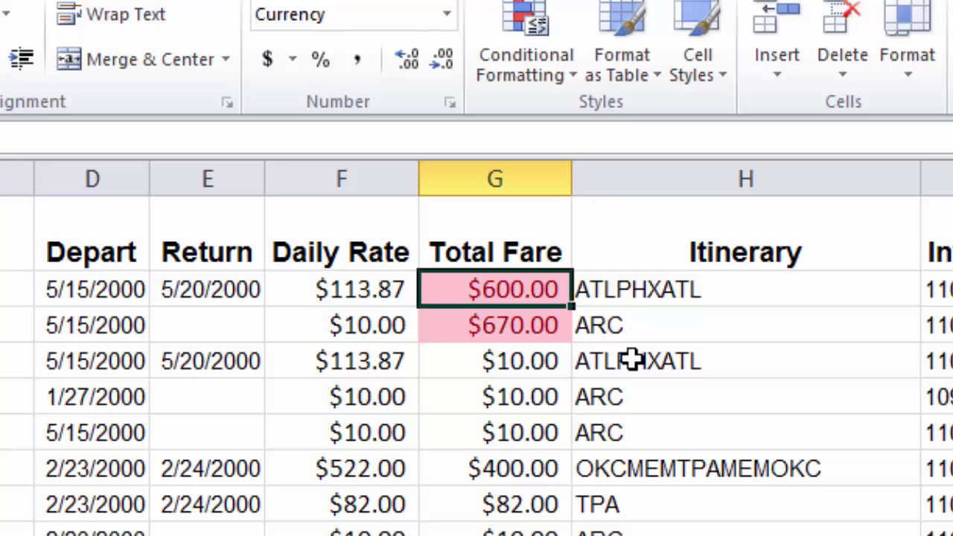
type("340")
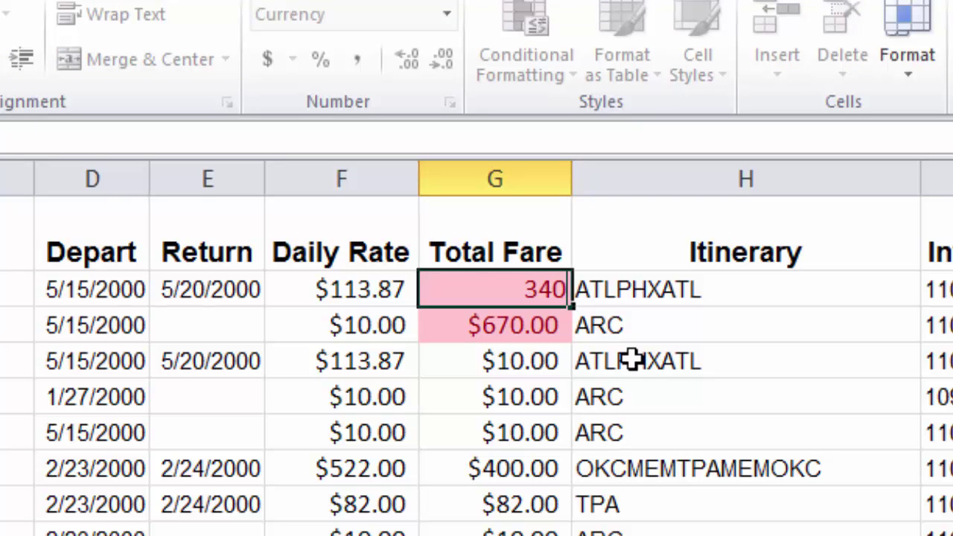
key("Return")
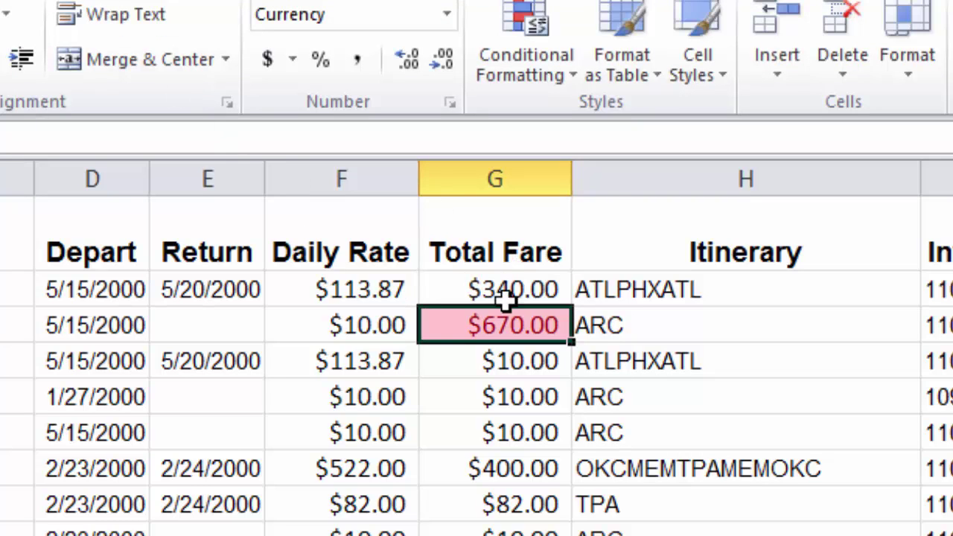
Step: Change the third Total Fare value, in G4, to 600
left_click(517, 358)
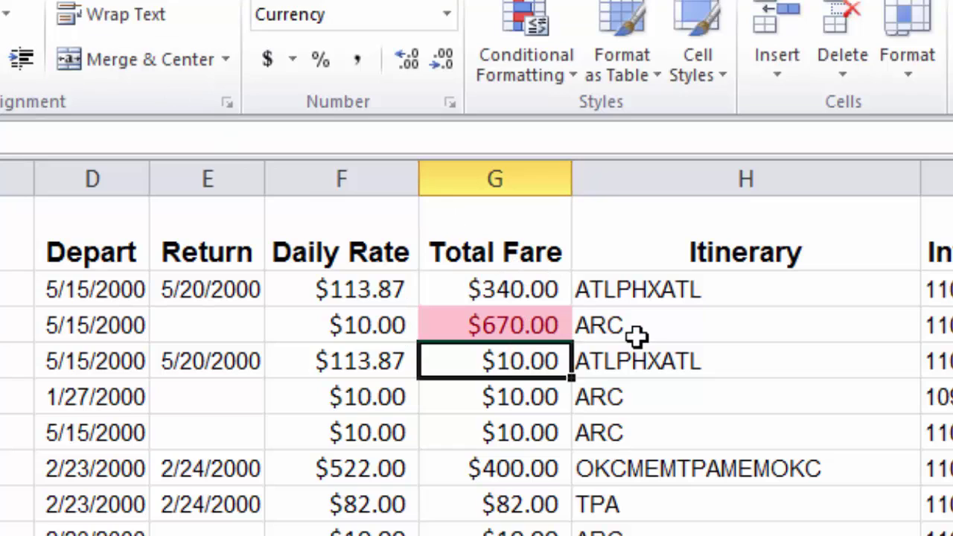
type("6")
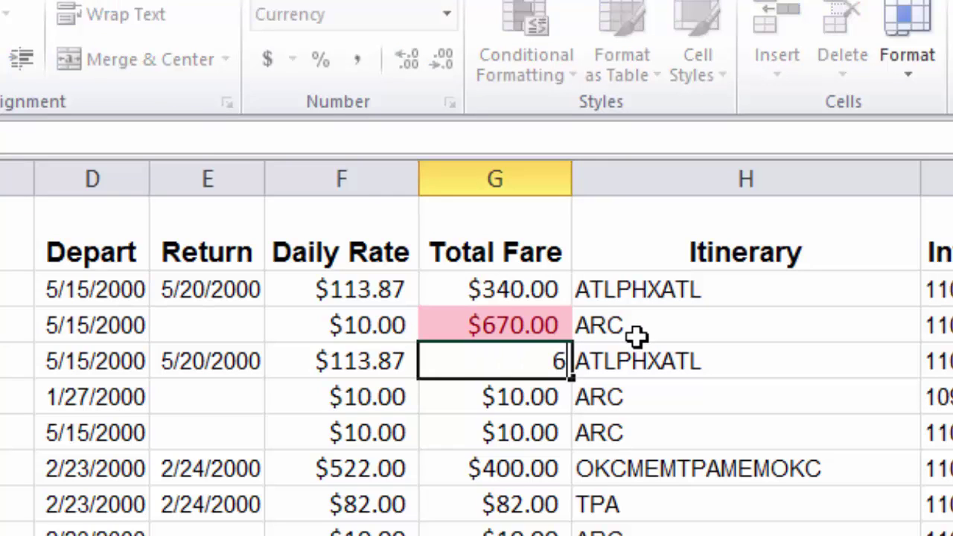
type("00")
key("Return")
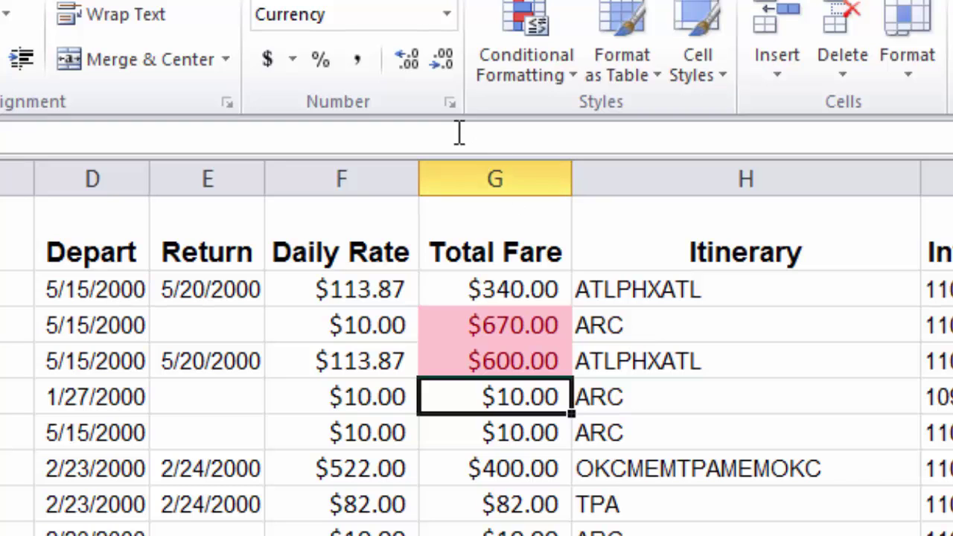
Step: Clear the conditional formatting rules from the whole Total Fare column
left_click(496, 179)
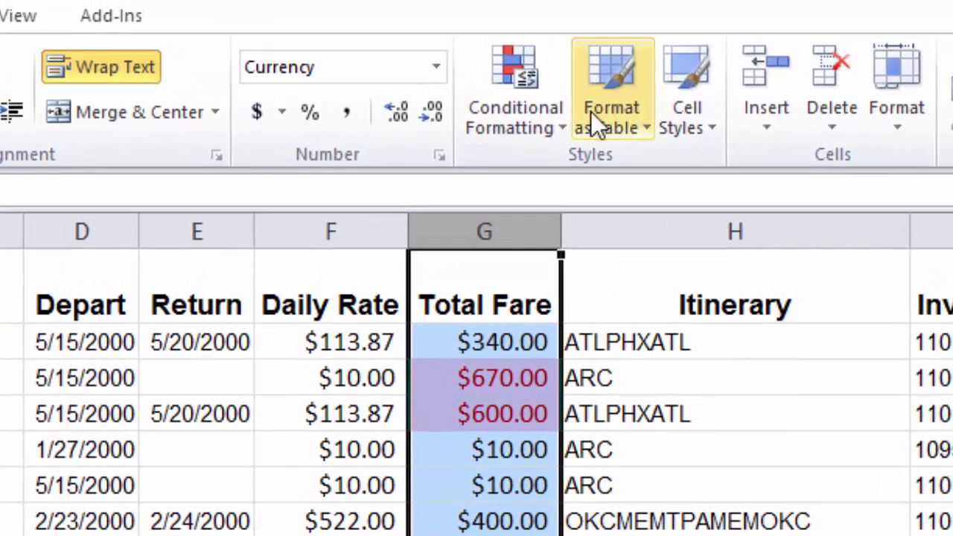
left_click(531, 103)
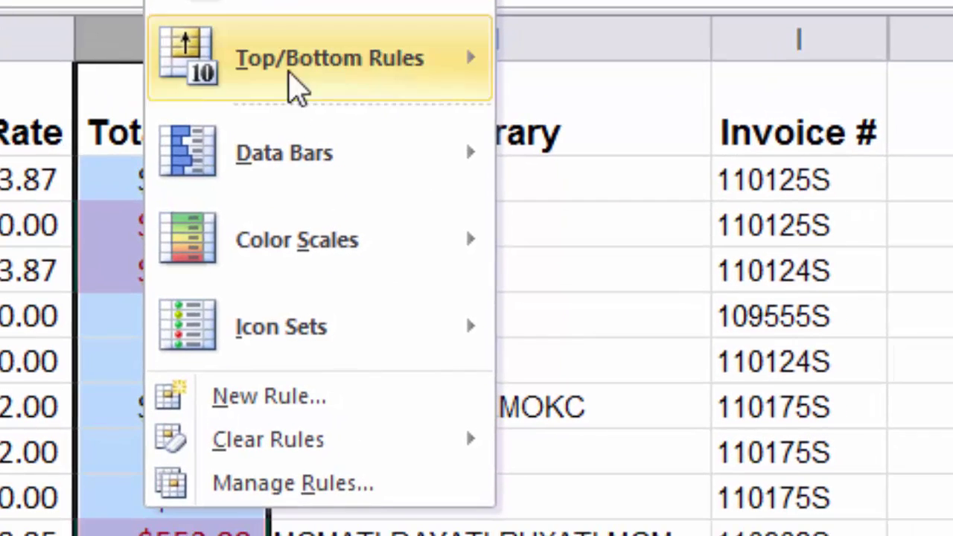
mouse_move(386, 476)
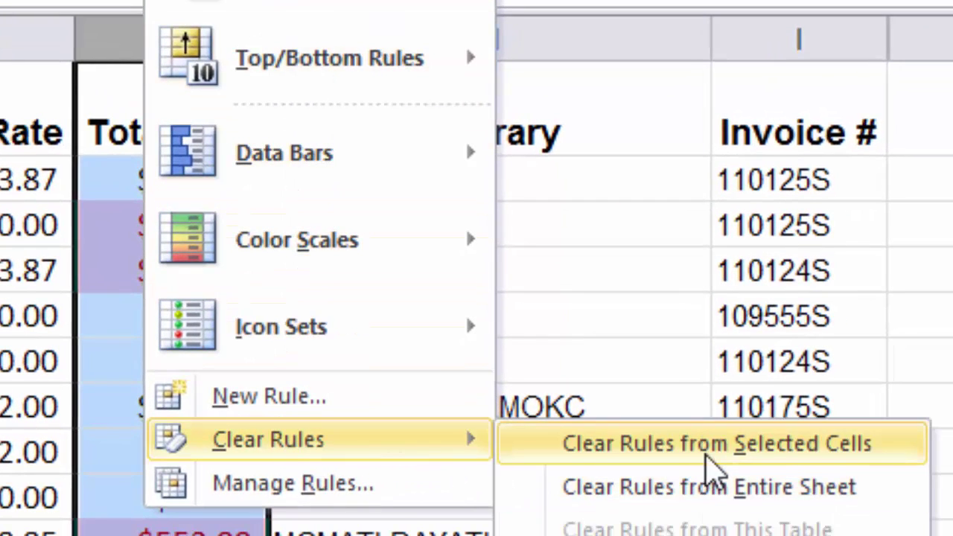
left_click(715, 442)
left_click(192, 452)
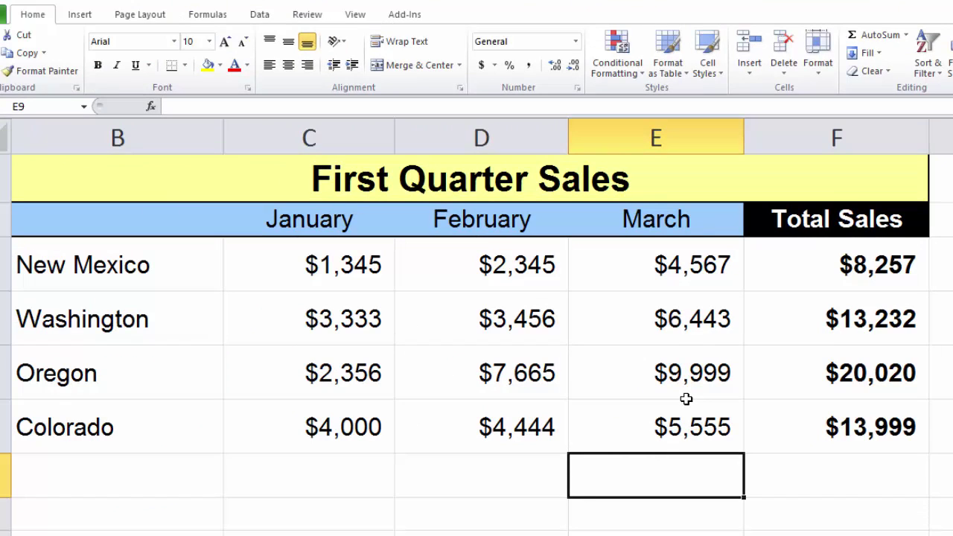
Step: Apply blue gradient-fill data bars to the four state totals in the Total Sales column of First Quarter Sales
left_click_drag(825, 273, 819, 401)
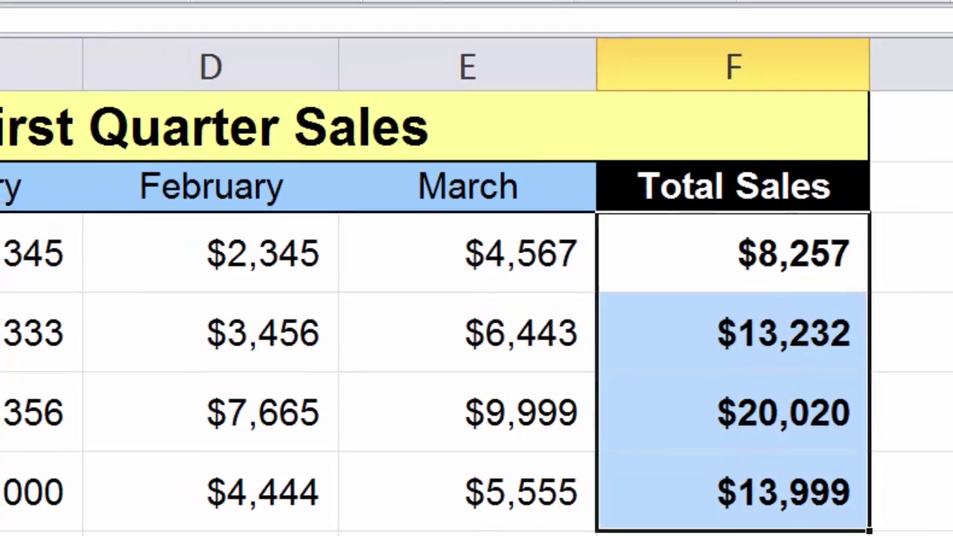
left_click(426, 48)
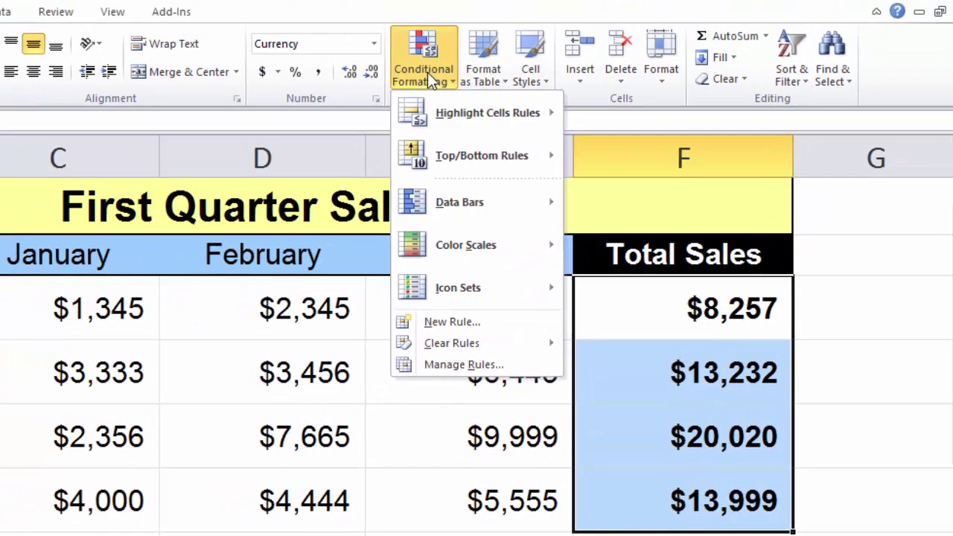
mouse_move(462, 195)
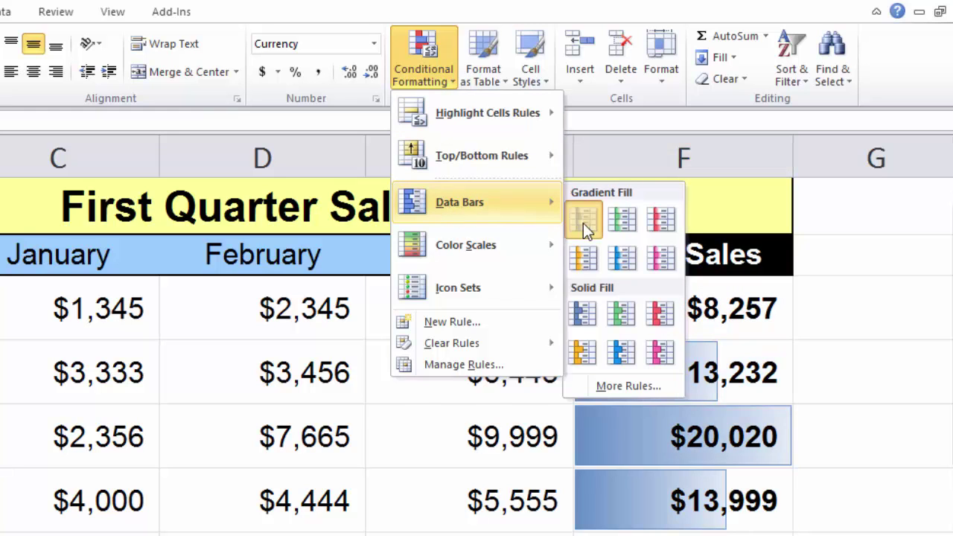
left_click(583, 221)
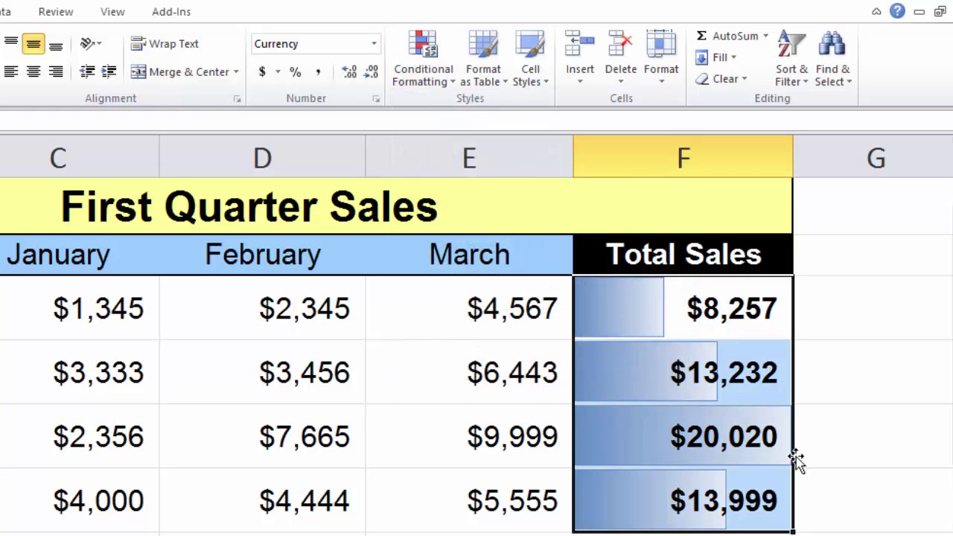
left_click(706, 221)
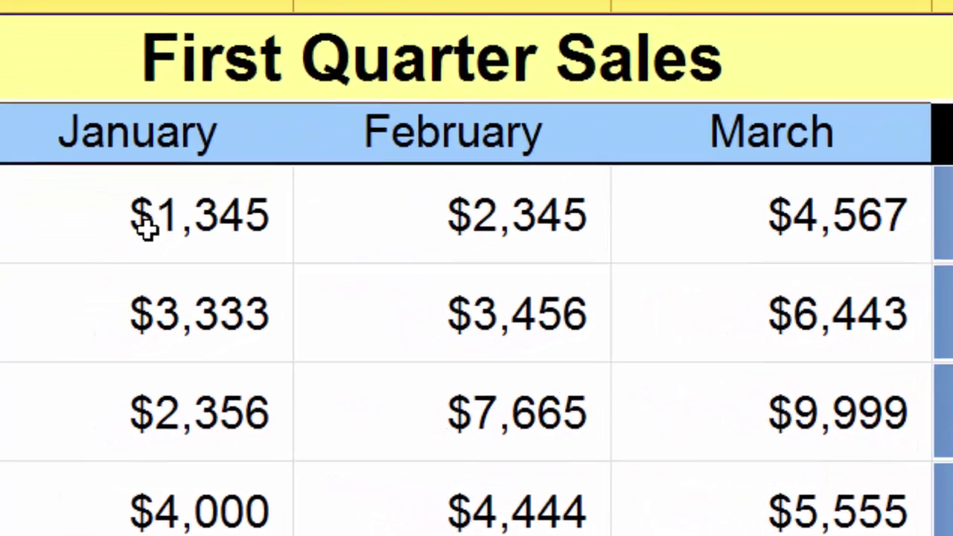
Step: Apply the green, yellow and red circle icon set to the January to March sales figures in C5:E8
left_click_drag(72, 310, 459, 350)
left_click_drag(776, 277, 762, 480)
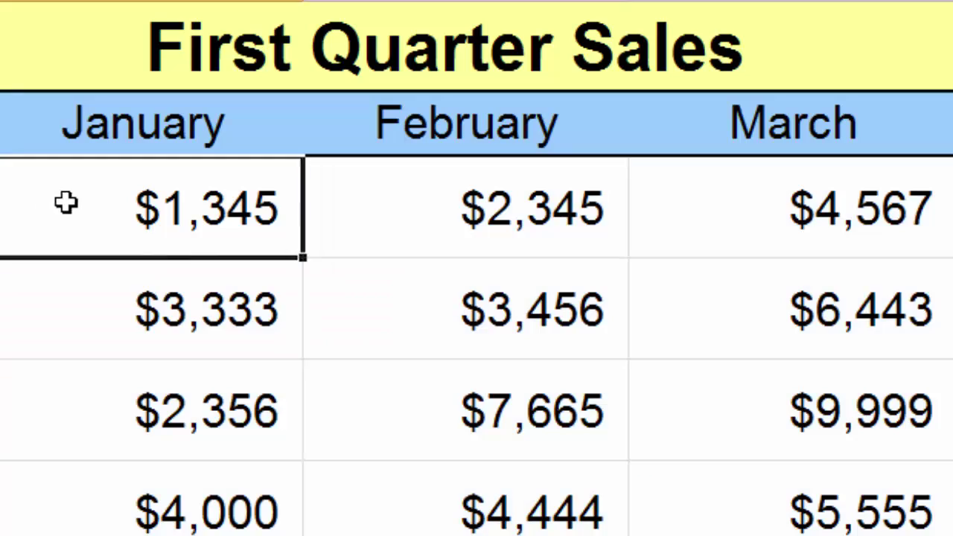
left_click_drag(67, 202, 723, 277)
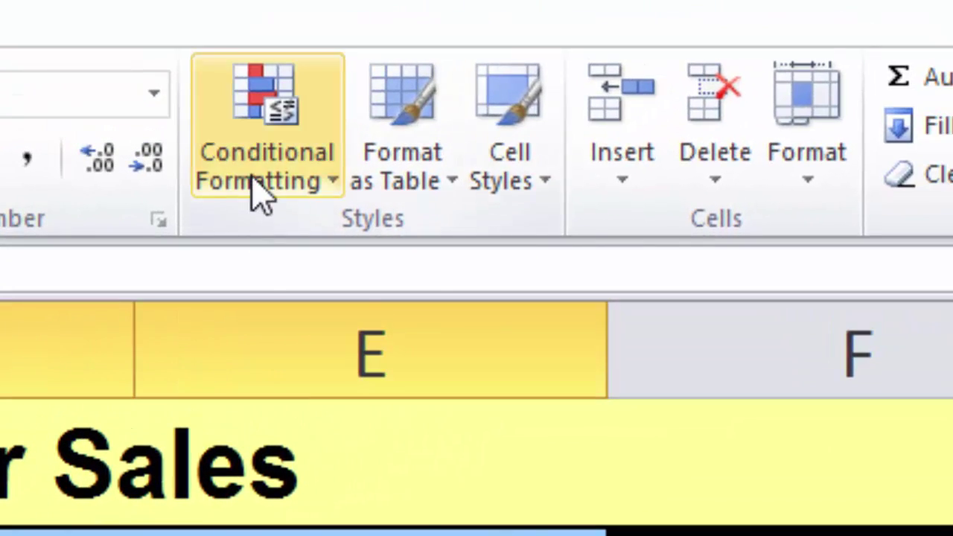
left_click(254, 182)
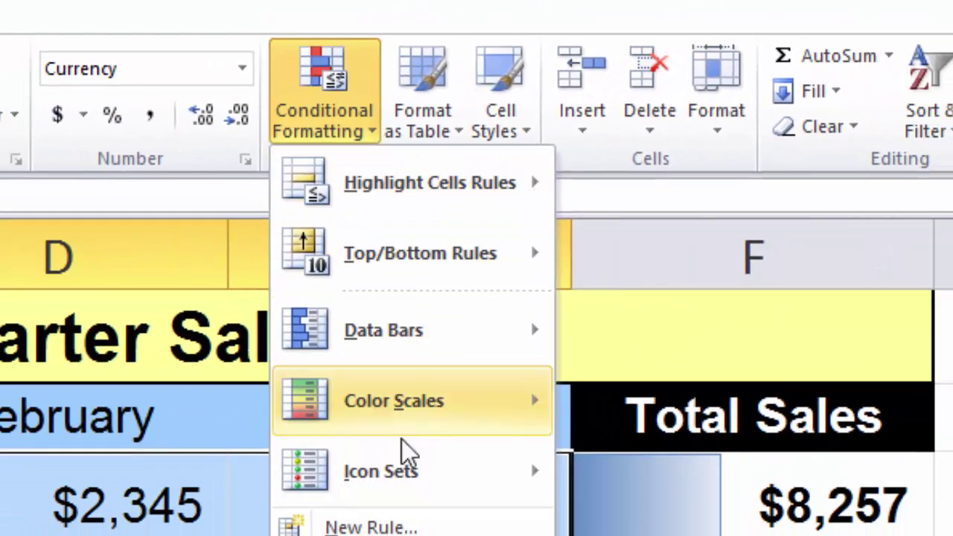
mouse_move(408, 488)
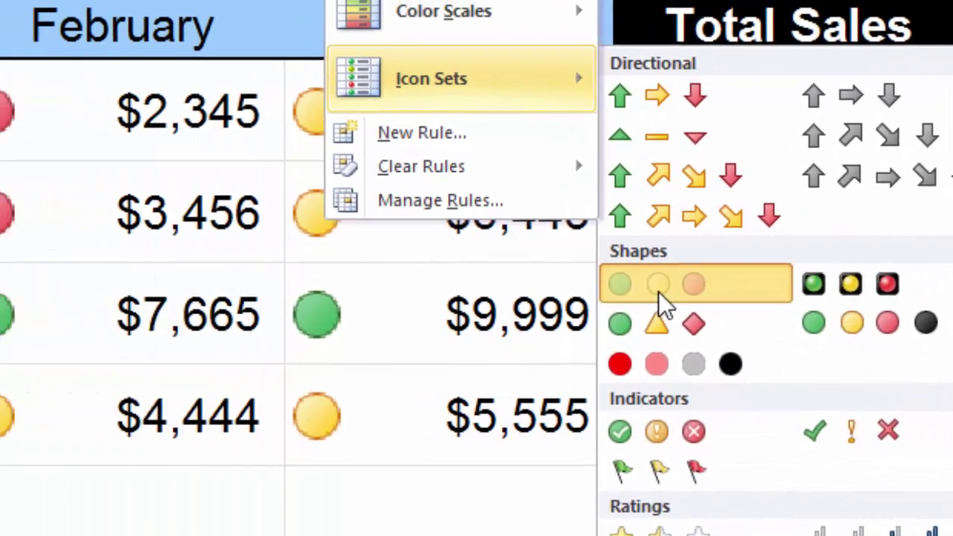
left_click(370, 278)
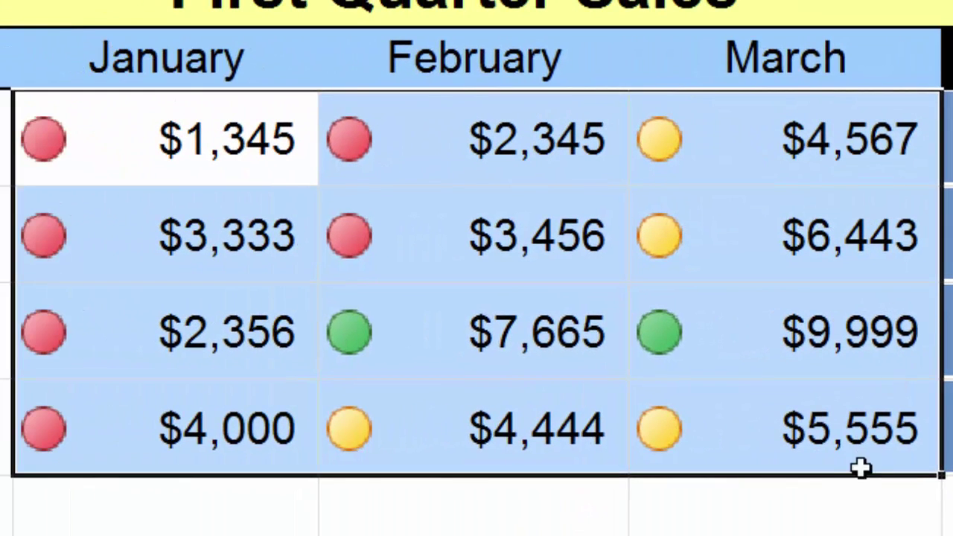
left_click(826, 494)
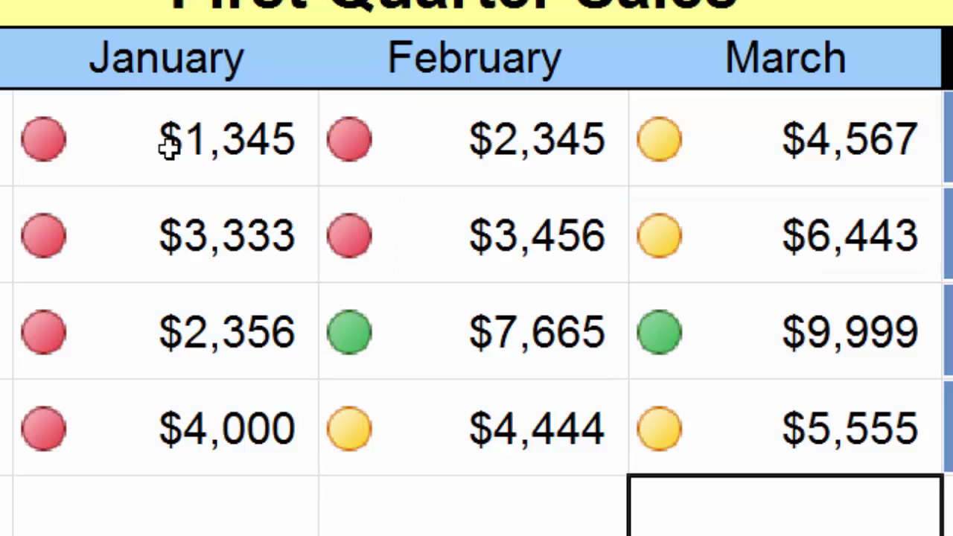
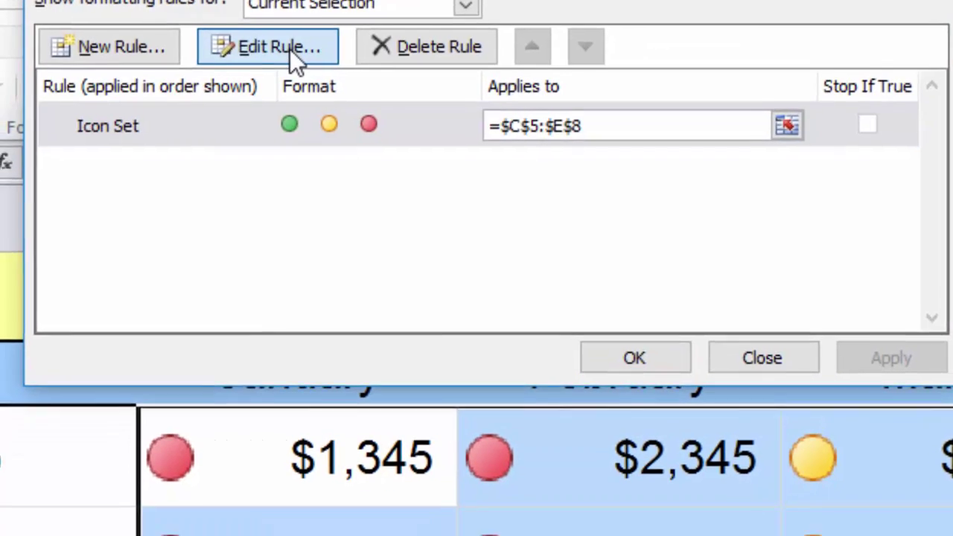
Step: Edit the C5:E8 icon set rule so both the green and yellow icon thresholds use the Number type
left_click(279, 113)
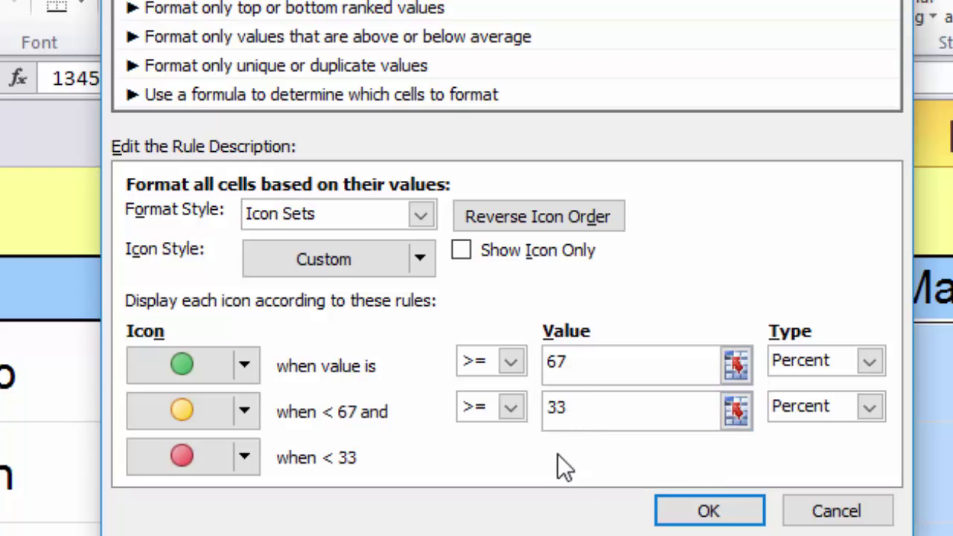
left_click(869, 363)
left_click(842, 389)
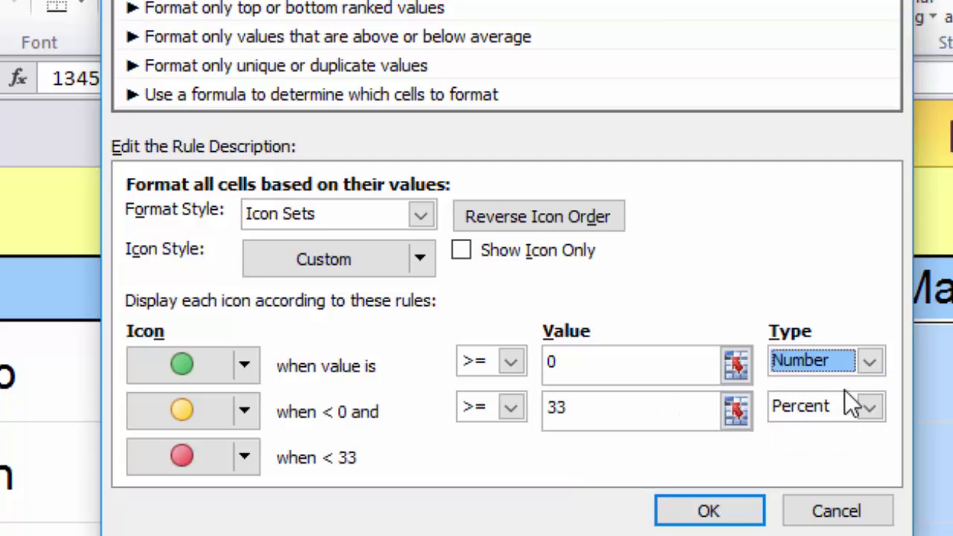
left_click(868, 407)
left_click(834, 433)
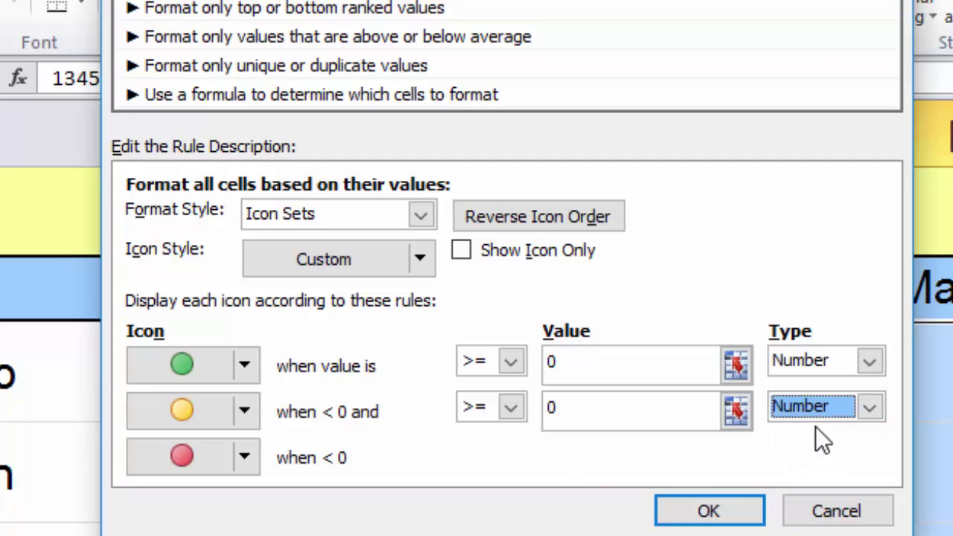
Step: Set the green icon's threshold to >= 5000 and the yellow icon's threshold to >= 3000
left_click_drag(574, 364, 511, 362)
type("50000")
key("BackSpace")
double_click(551, 408)
type("3000")
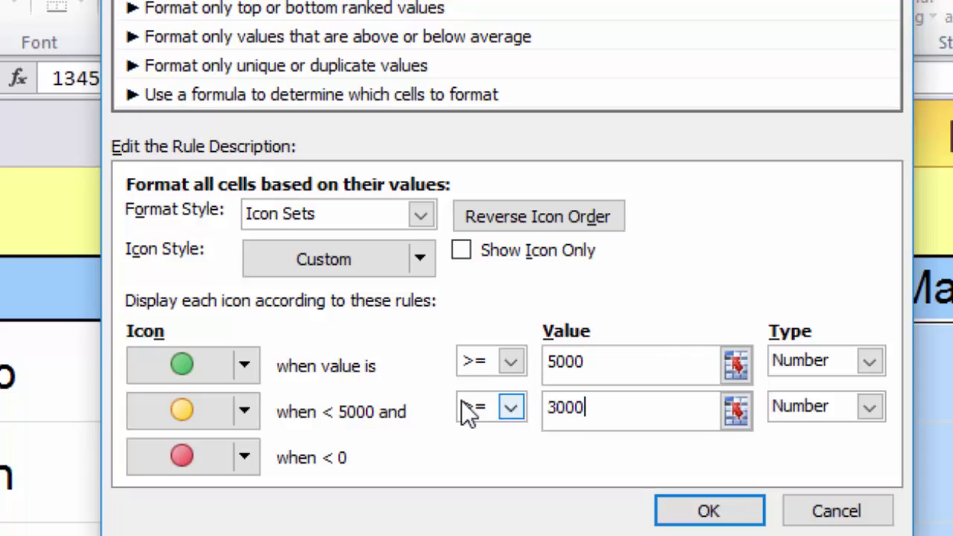
Step: Replace the yellow circle with No Cell Icon and apply the edited rule to the monthly sales figures
left_click(245, 410)
left_click(289, 458)
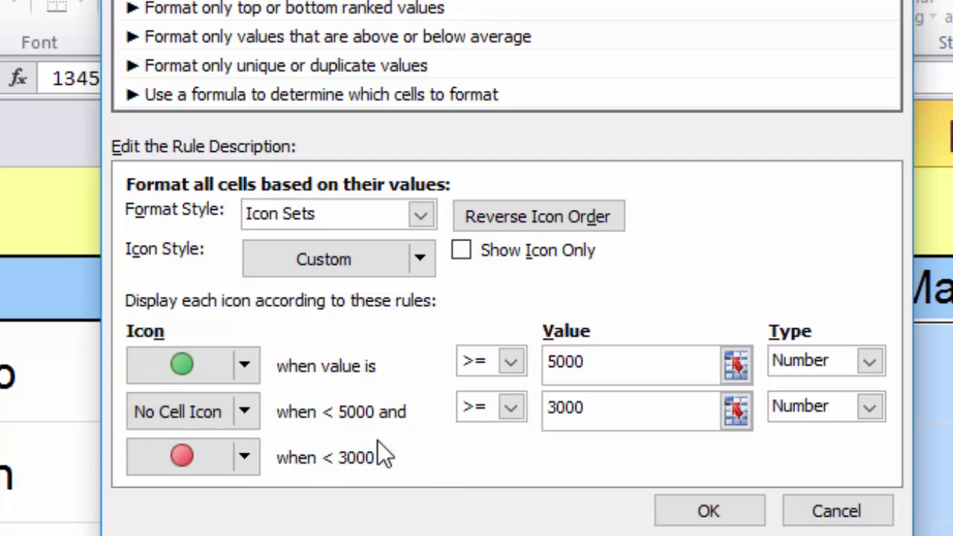
left_click(713, 513)
left_click(907, 274)
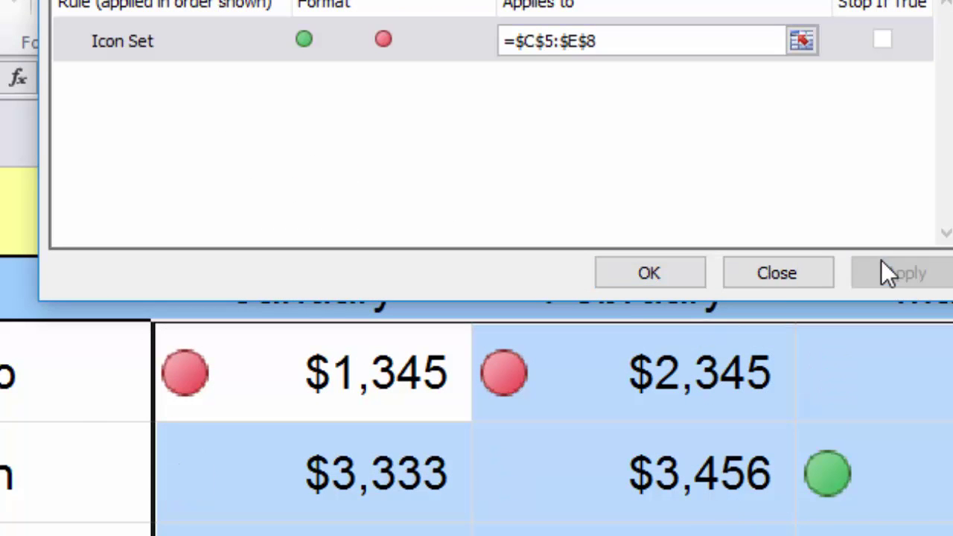
left_click(670, 274)
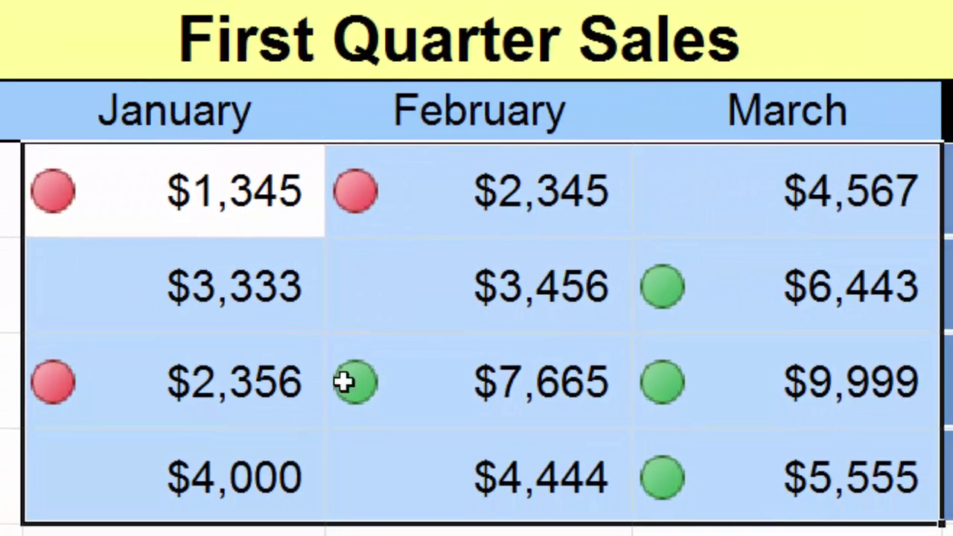
left_click(343, 382)
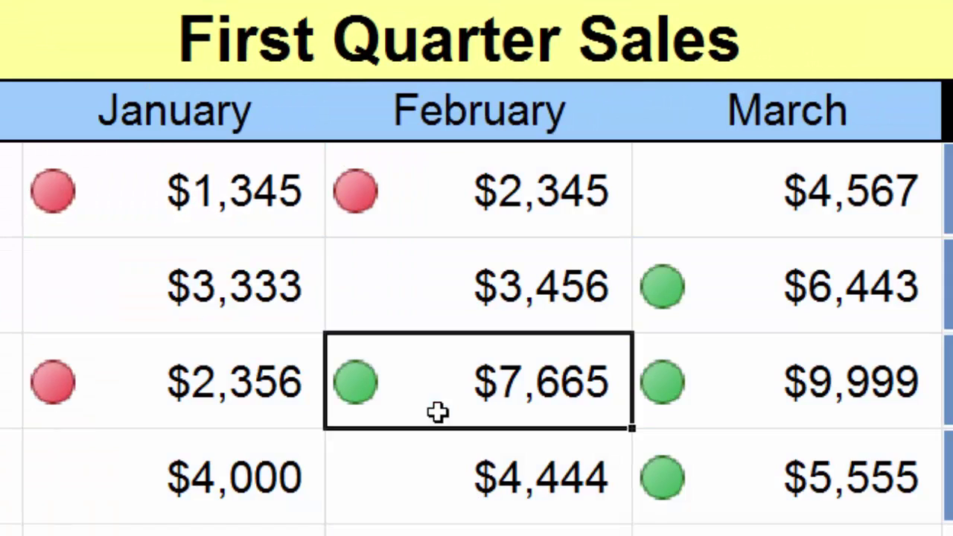